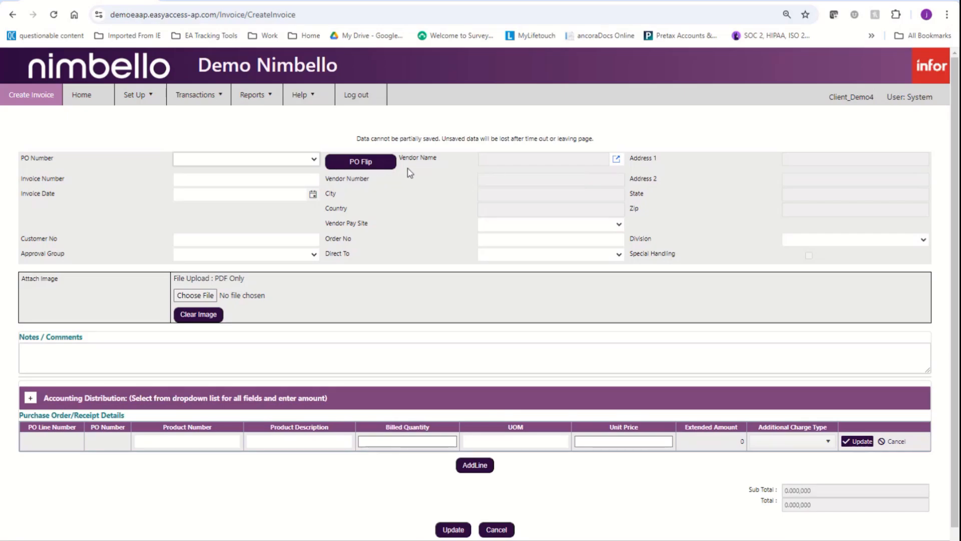
Search the vendors for KENDALL ELECTRIC and select that vendor for the invoice
left_click(616, 159)
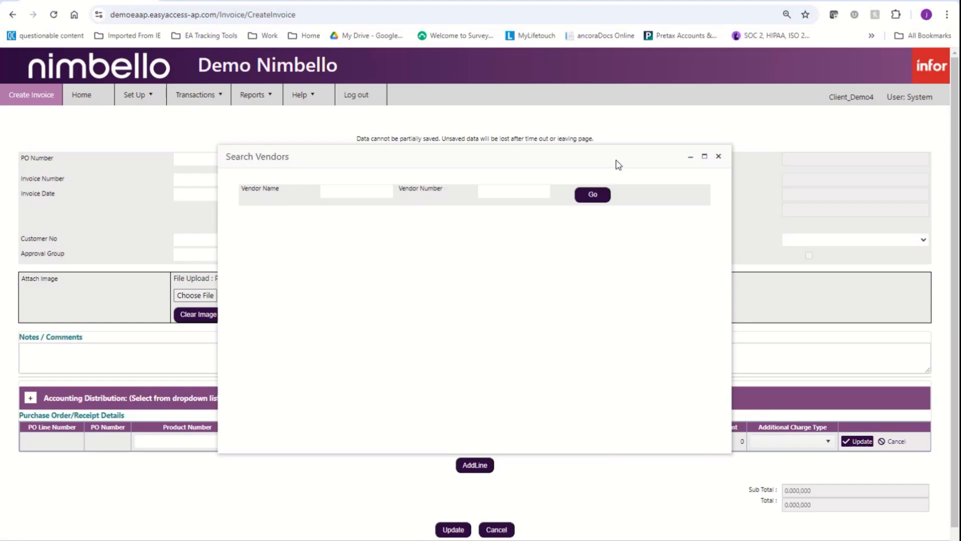
left_click(366, 190)
type("KENDALL ELECTRIC")
left_click(593, 197)
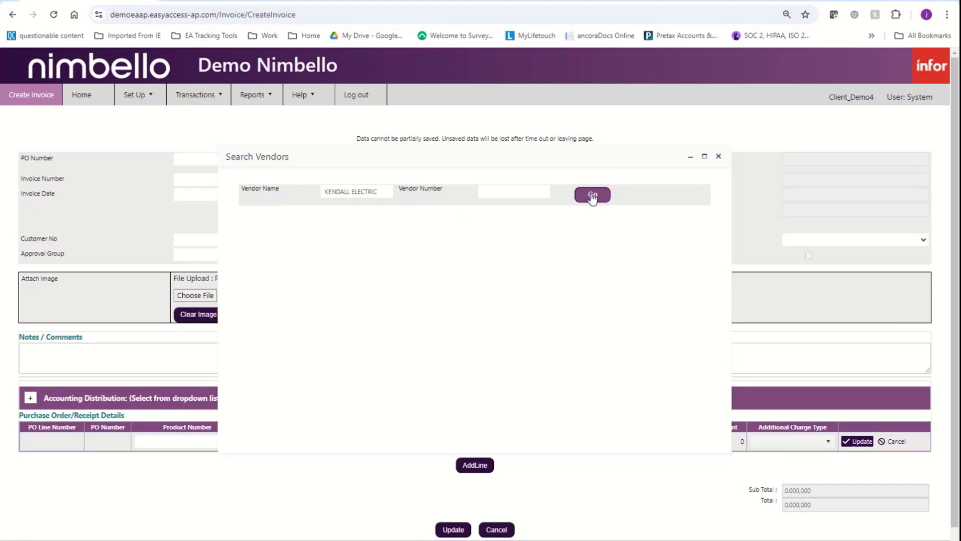
left_click(254, 238)
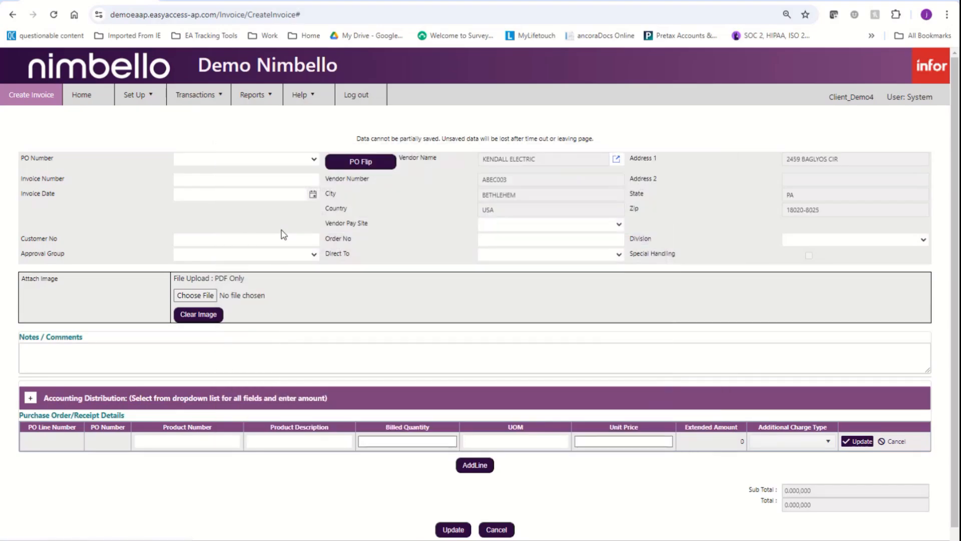
Choose the vendor's purchase order as the PO Number and open its lines with PO Flip
left_click(301, 161)
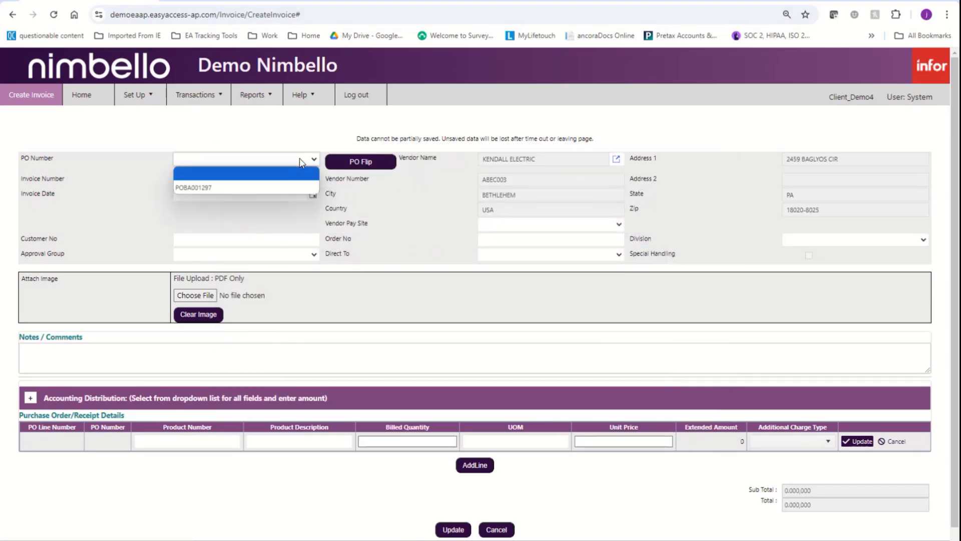
left_click(295, 187)
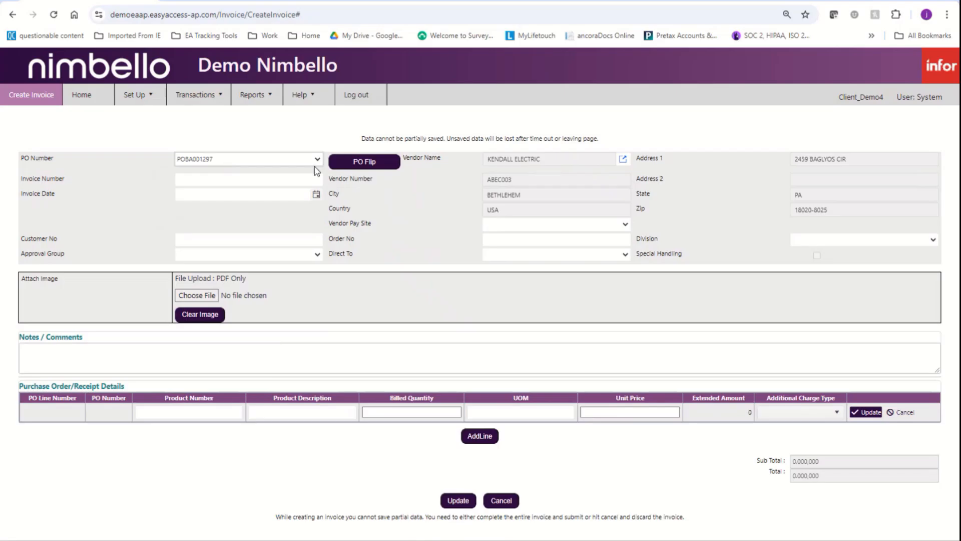
left_click(371, 162)
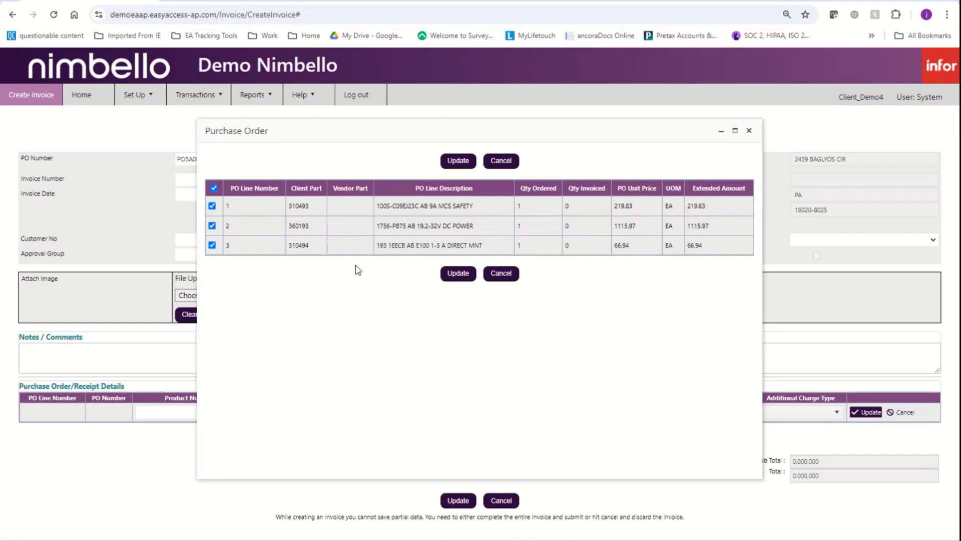
Select only purchase order lines 1 and 3 and bring them into the invoice details
left_click(213, 208)
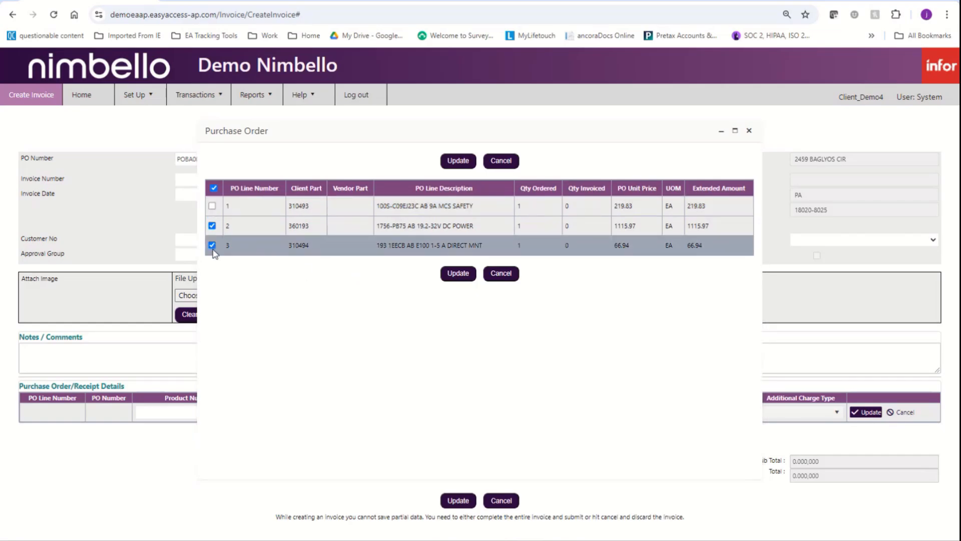
left_click(214, 245)
left_click(214, 189)
left_click(213, 206)
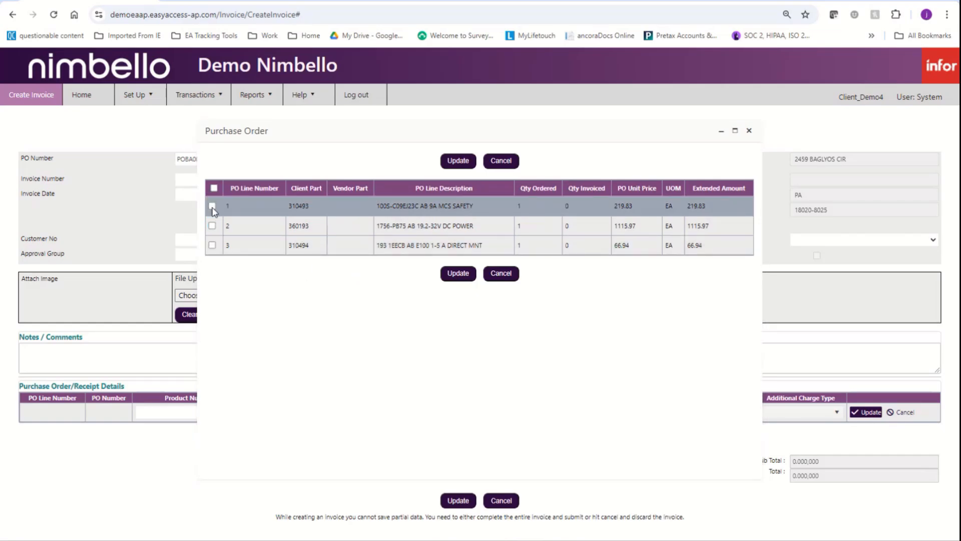
left_click(212, 245)
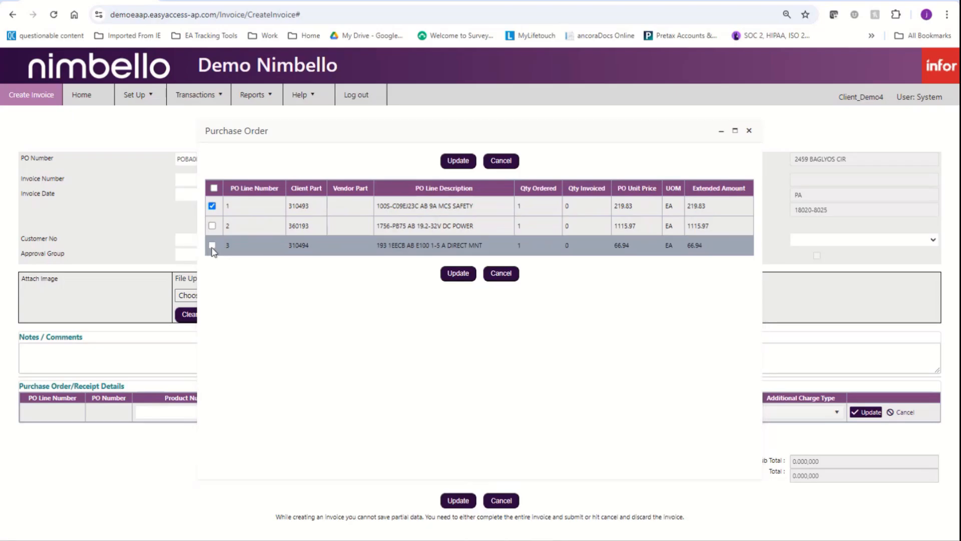
left_click(458, 277)
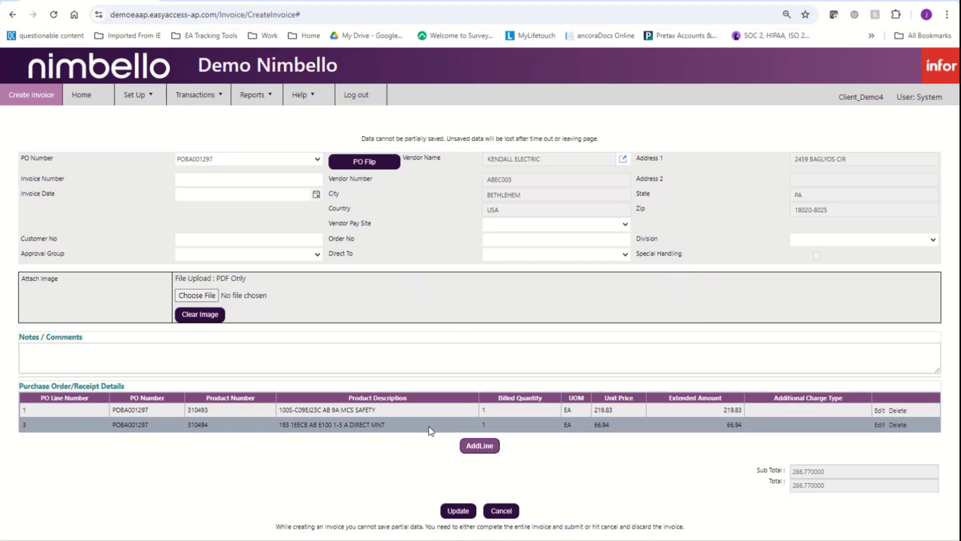
Examine the editable fields of PO line 1 and the Additional Charge Type options on an added blank line
left_click(880, 412)
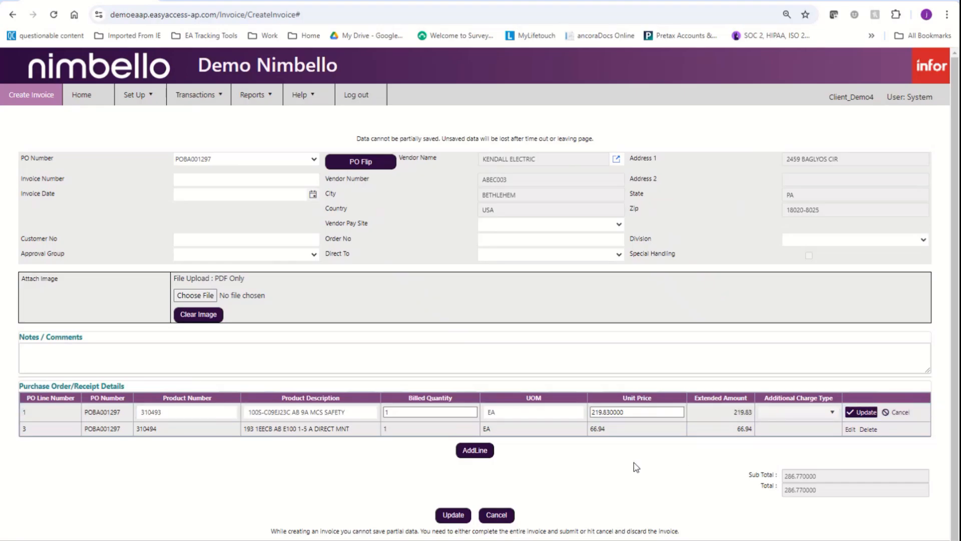
left_click(897, 413)
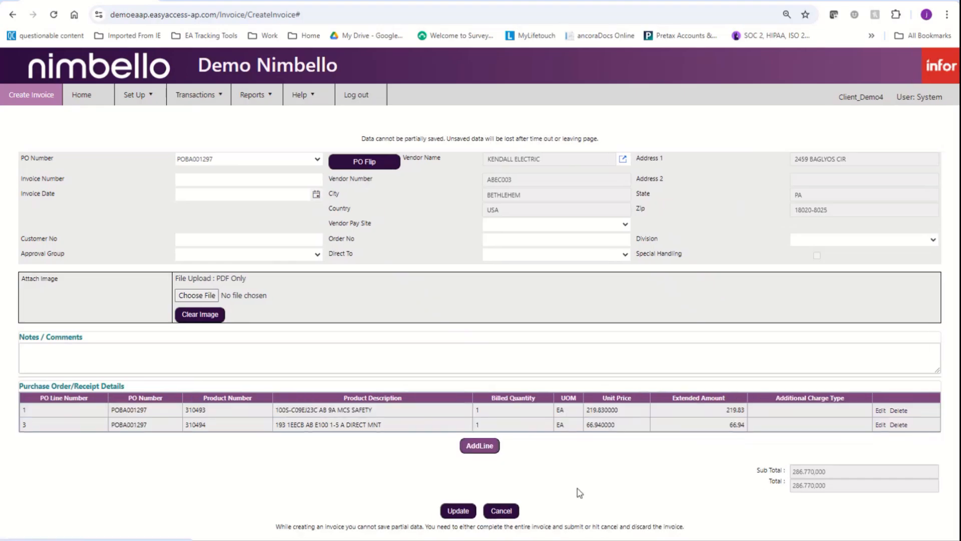
left_click(475, 447)
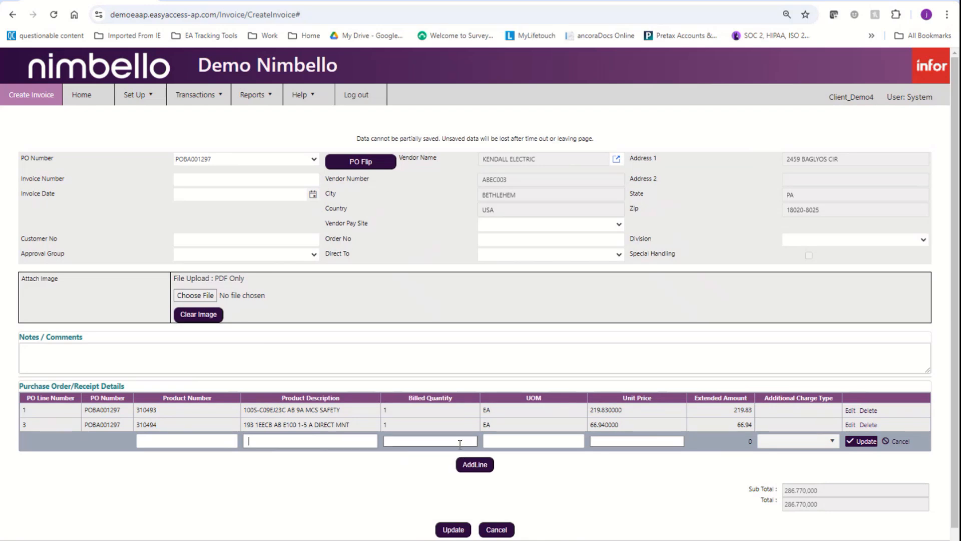
left_click(801, 444)
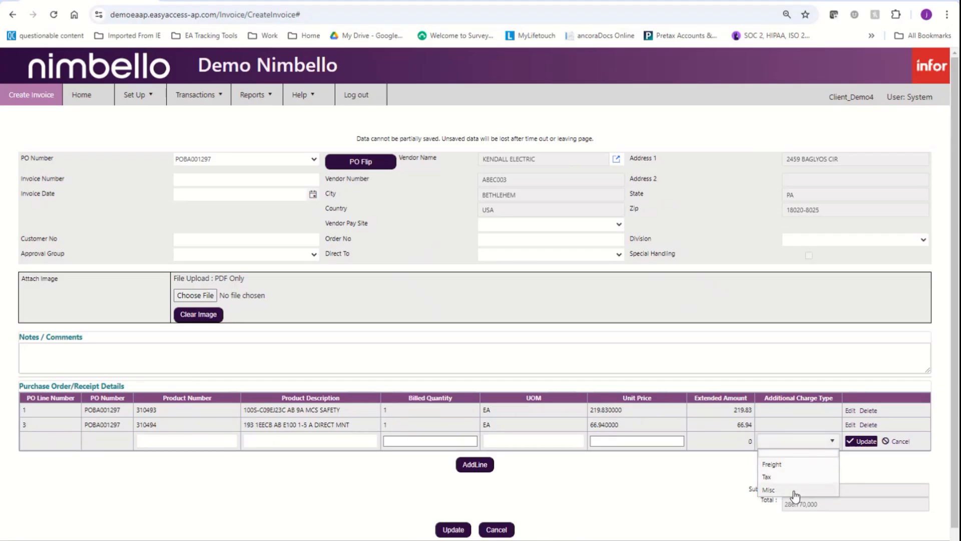
left_click(569, 489)
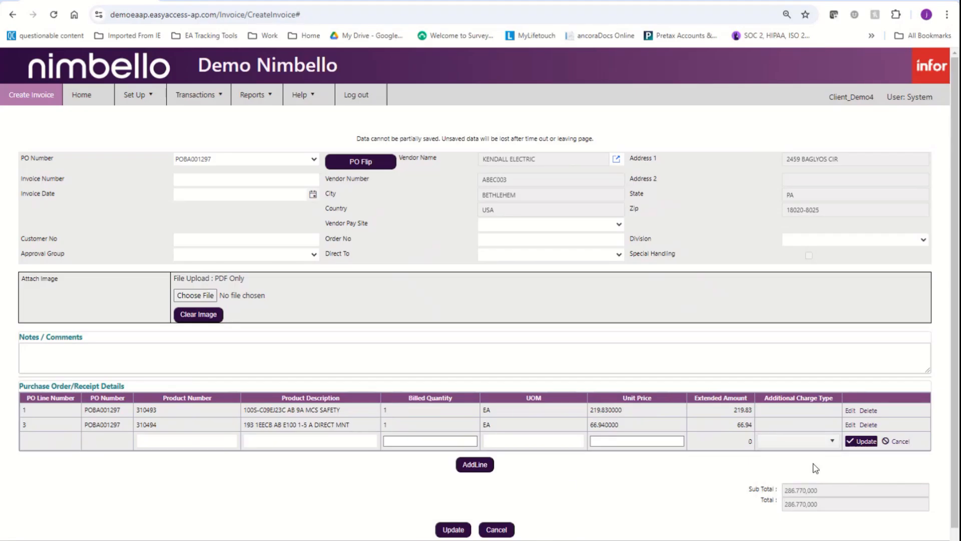
left_click(891, 444)
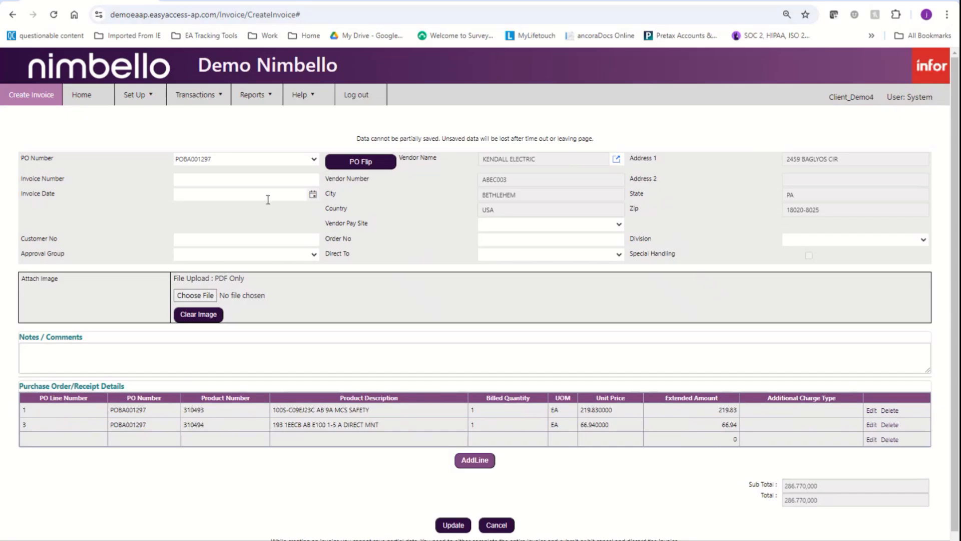
Examine the Invoice Number and Invoice Date fields and the Vendor Pay Site, Division and Direct To options
left_click(259, 180)
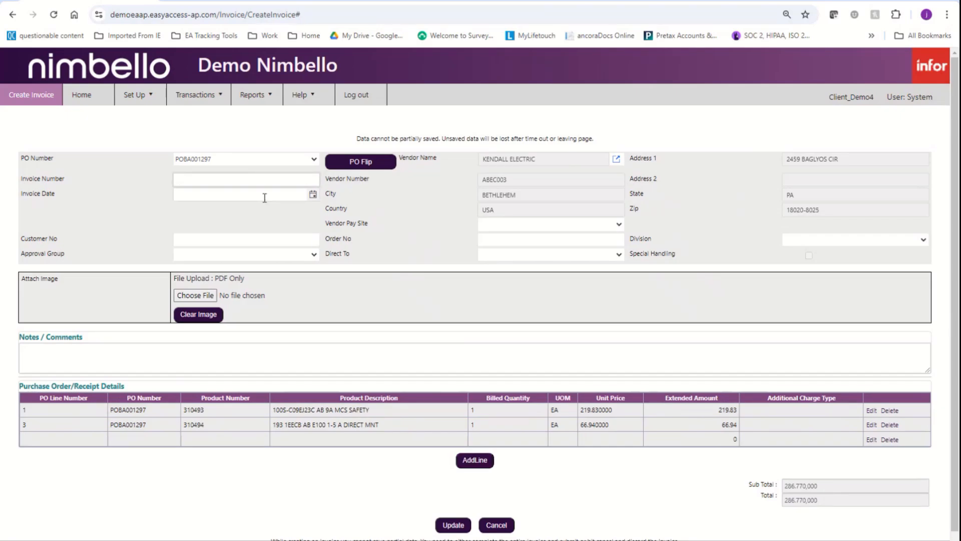
left_click(265, 196)
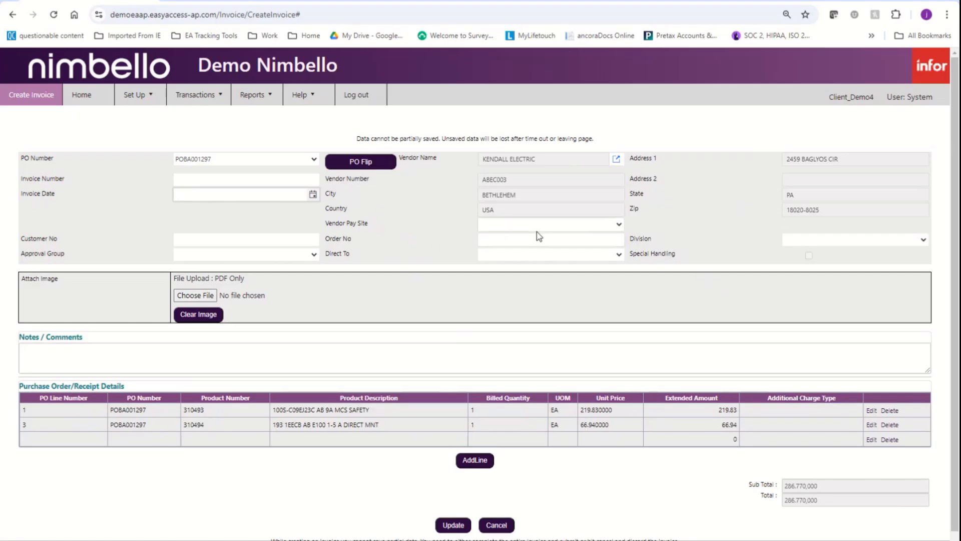
left_click(607, 225)
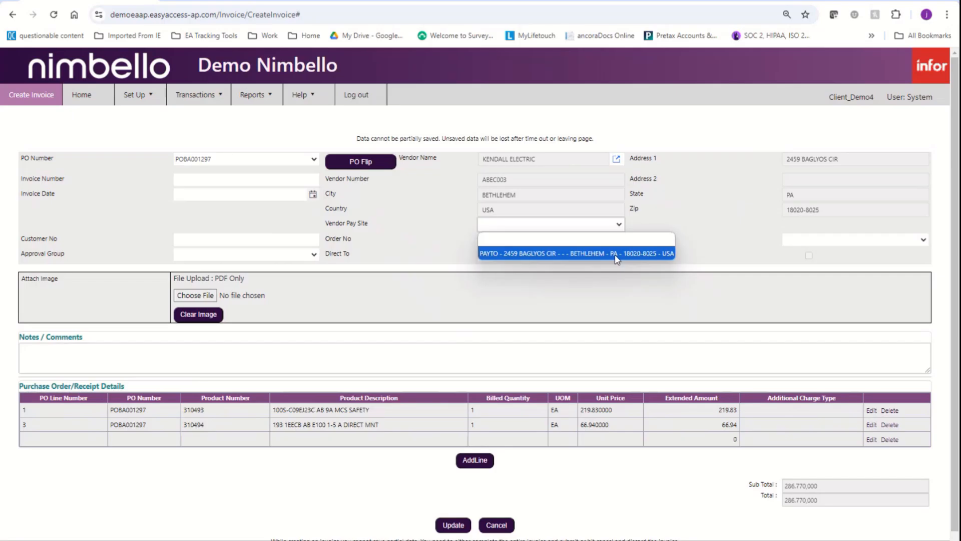
left_click(684, 224)
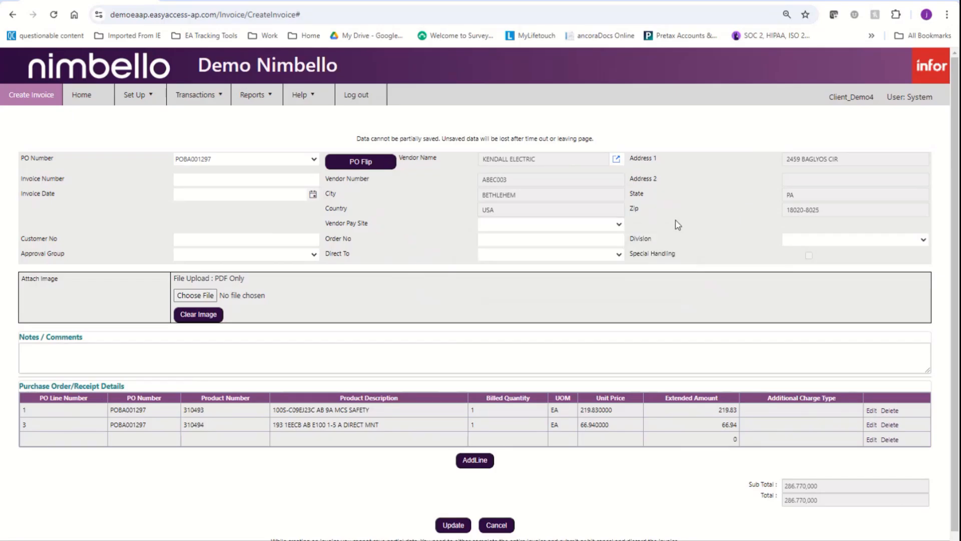
left_click(871, 245)
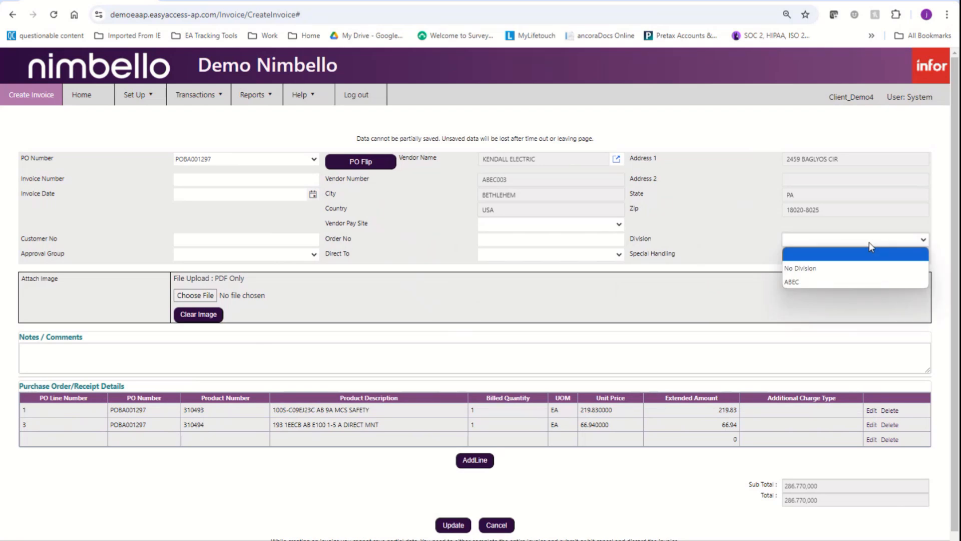
left_click(714, 244)
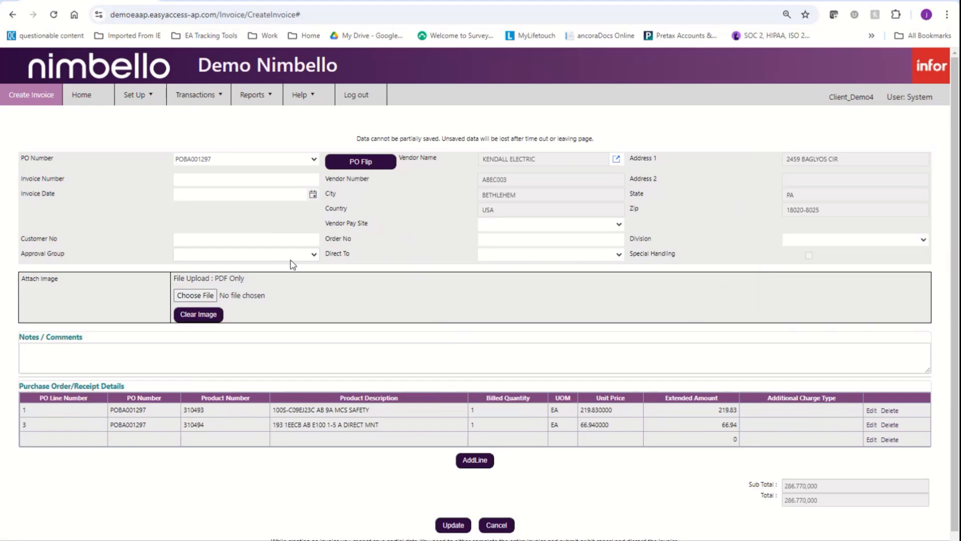
left_click(550, 255)
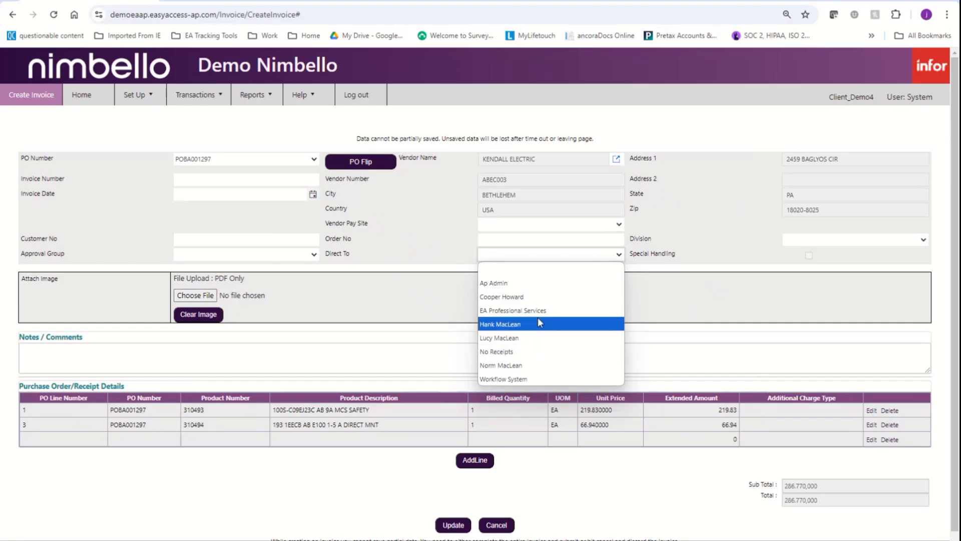
left_click(387, 256)
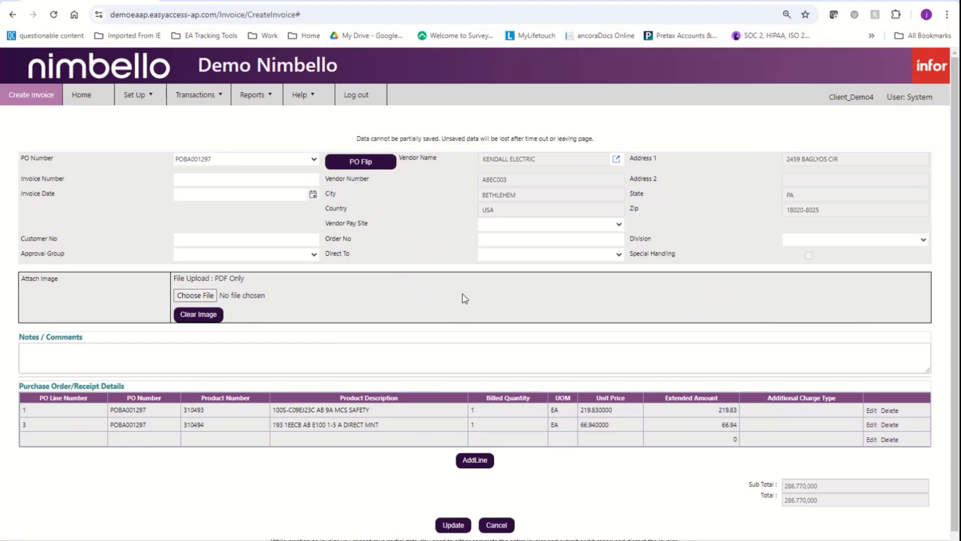
left_click(537, 230)
left_click(537, 230)
left_click(895, 244)
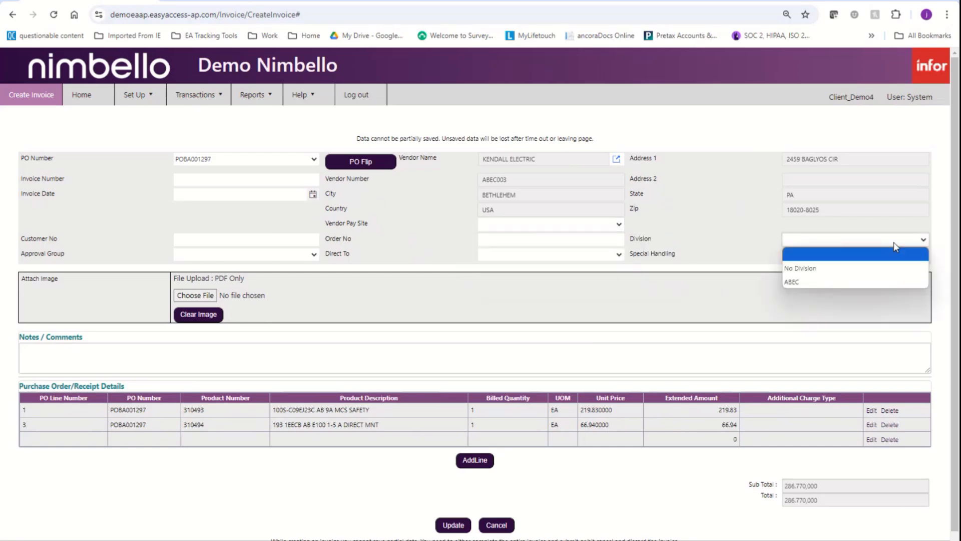
left_click(895, 246)
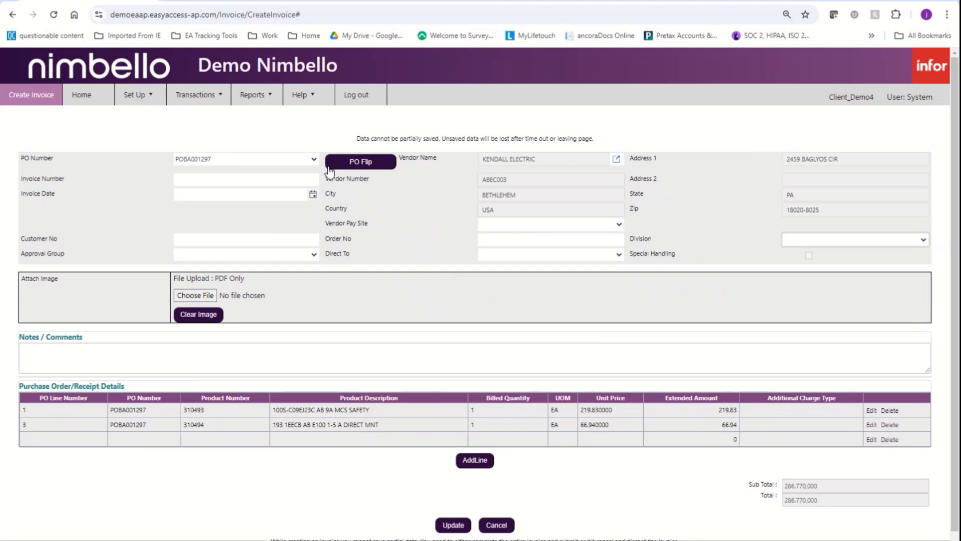
Clear the PO Number selection and confirm removing the associated PO lines from the invoice
left_click(314, 159)
left_click(315, 183)
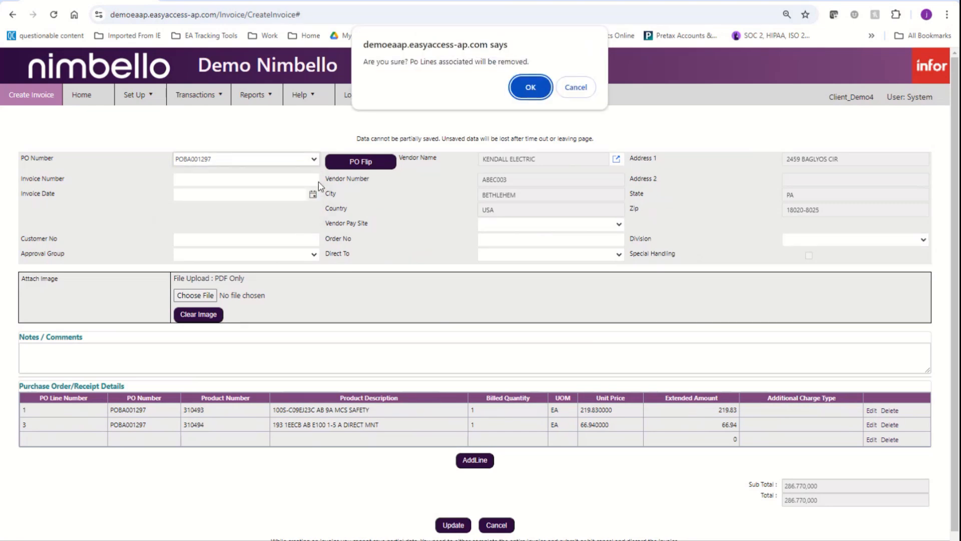
left_click(548, 89)
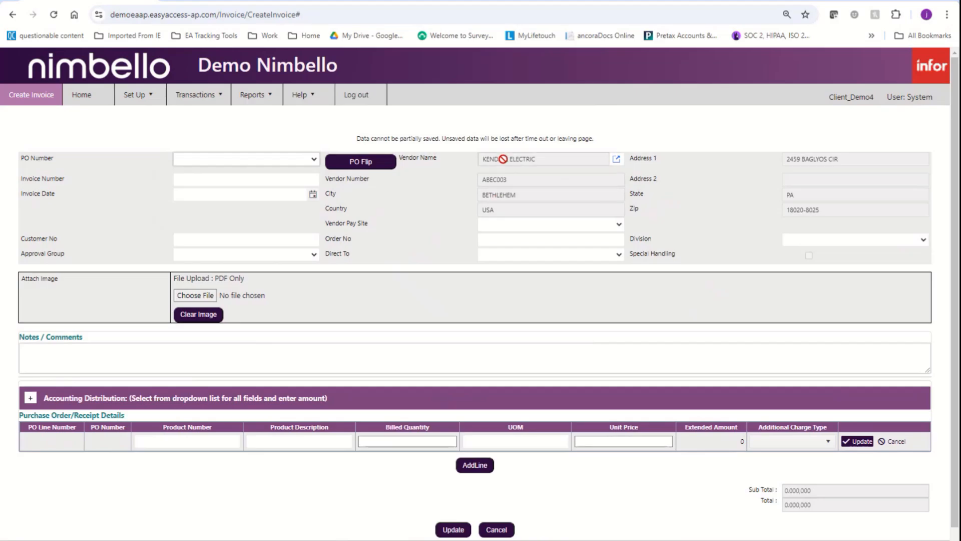
Examine the Invoice Number and Invoice Date fields and the Approval Group and Direct To options for a non-PO invoice
left_click(311, 179)
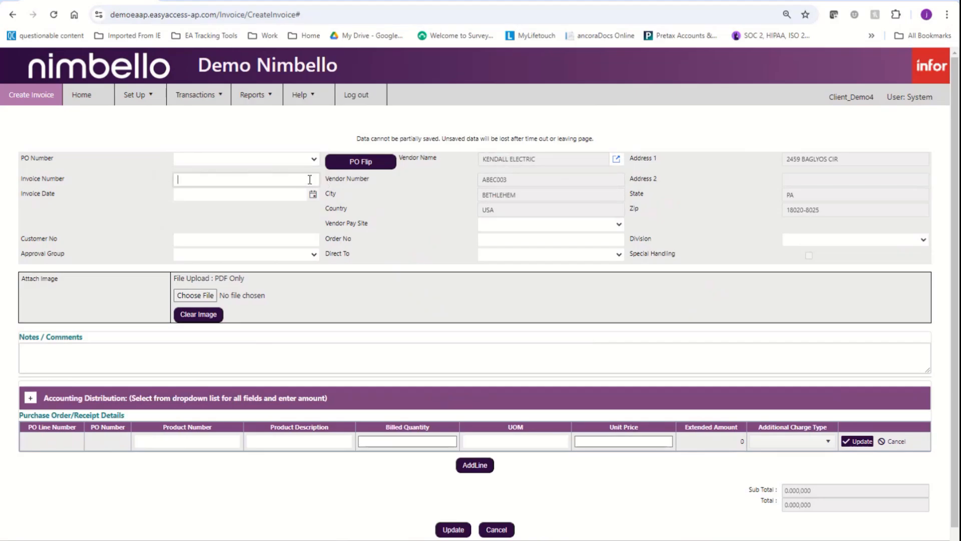
left_click(269, 196)
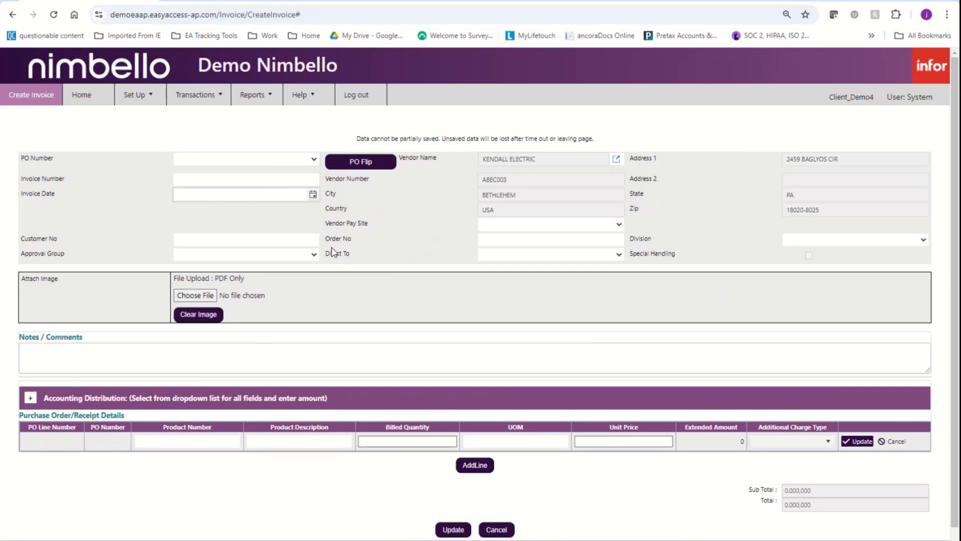
left_click(307, 254)
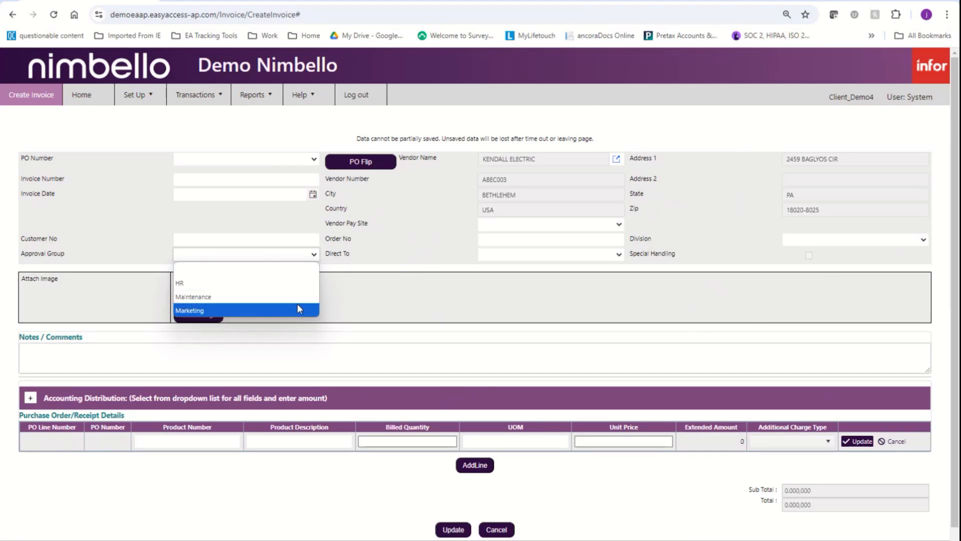
left_click(403, 252)
left_click(564, 255)
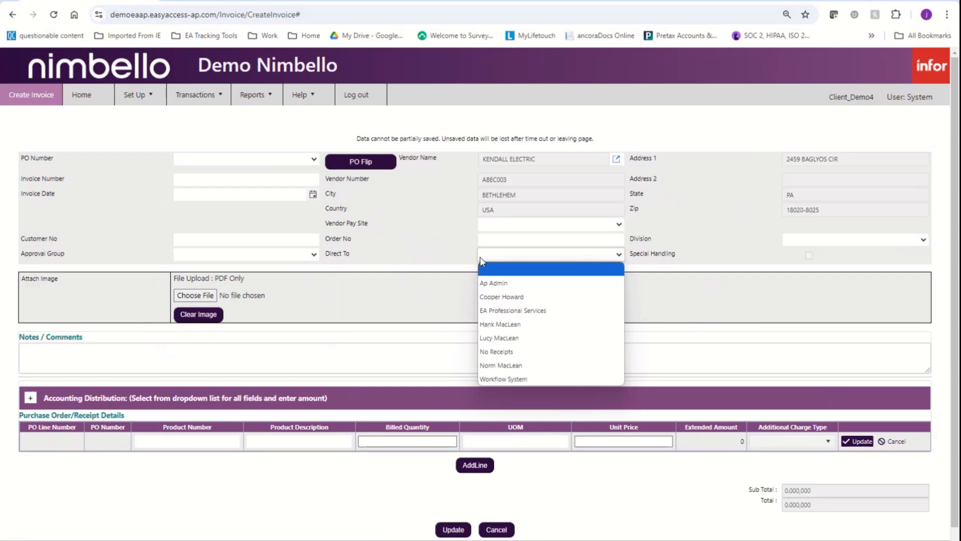
left_click(399, 249)
Expand the Accounting Distribution section and set Account to 1, Unit Code 1 to 2 - Department and Unit Code 2 to 1081 - Cost Center
scroll(391, 258, "down", 1)
left_click(30, 381)
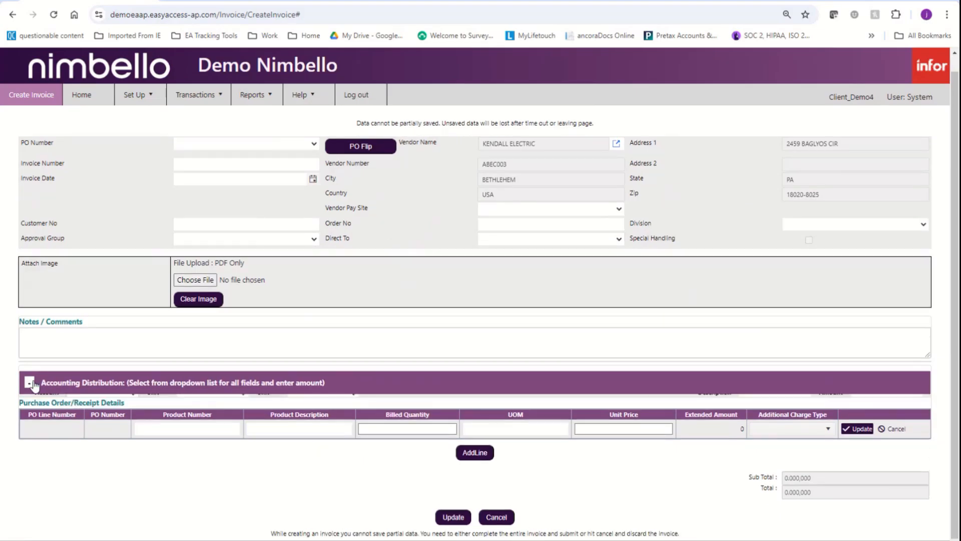
scroll(62, 379, "down", 2)
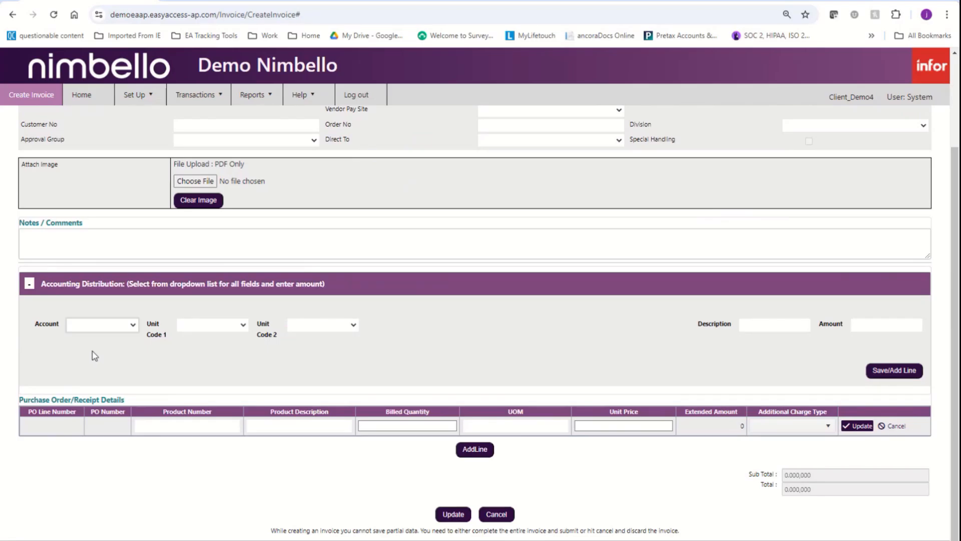
left_click(126, 325)
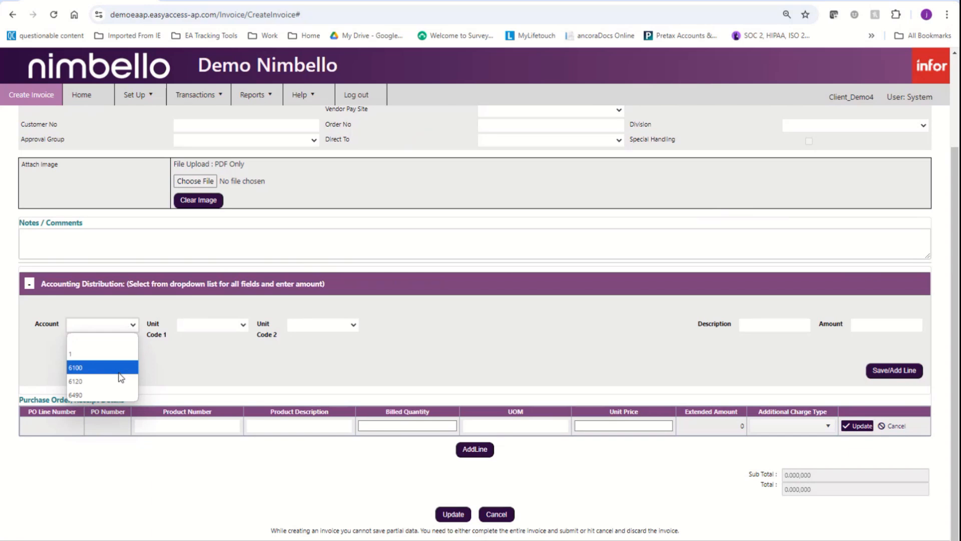
left_click(100, 354)
left_click(210, 381)
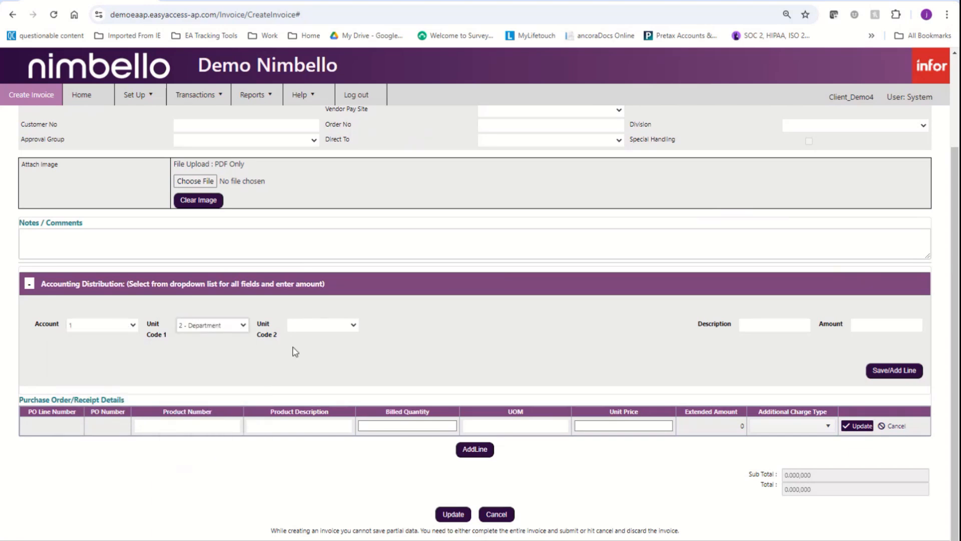
left_click(313, 326)
left_click(311, 357)
Enter the description "test" and the amount 10 for the distribution line, and save it to the invoice coding
left_click(766, 326)
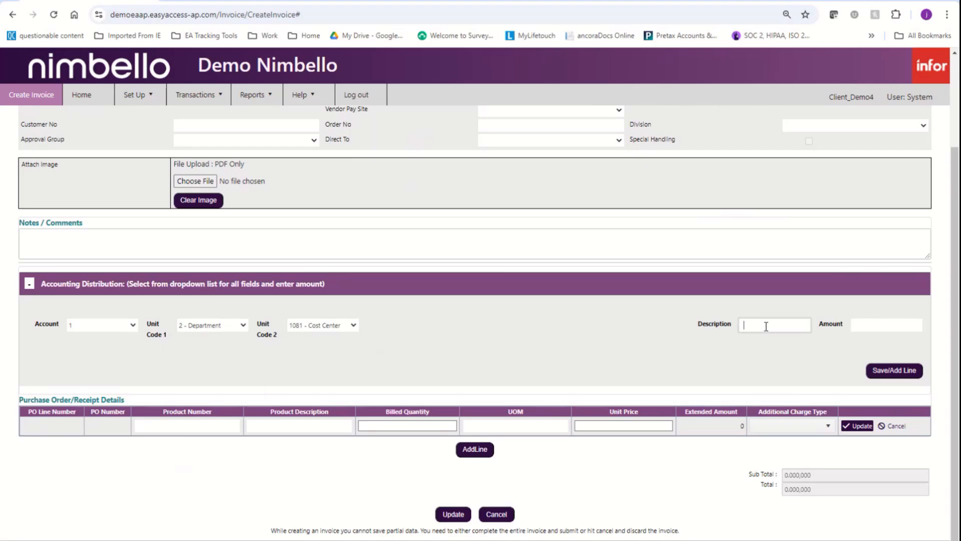
type("test")
left_click(867, 327)
type("10")
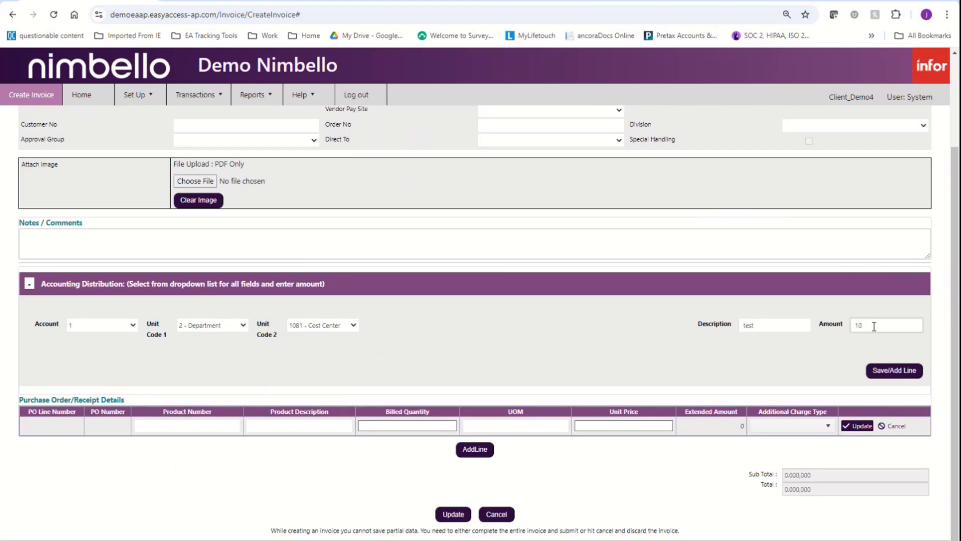
left_click(887, 371)
Expand the Current Invoice Coding section and review the coded line against the invoice total, GL coding total and amount difference
left_click(26, 276)
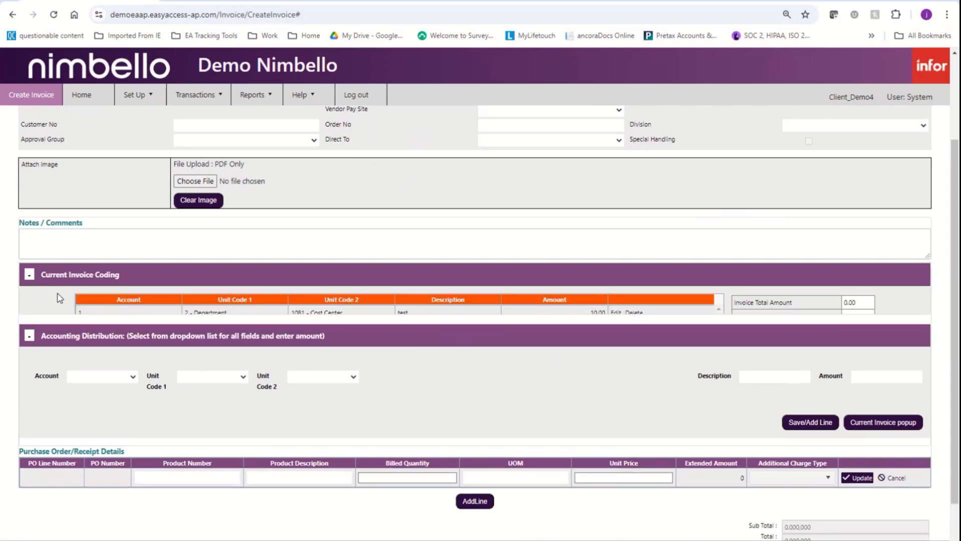
scroll(133, 332, "down", 1)
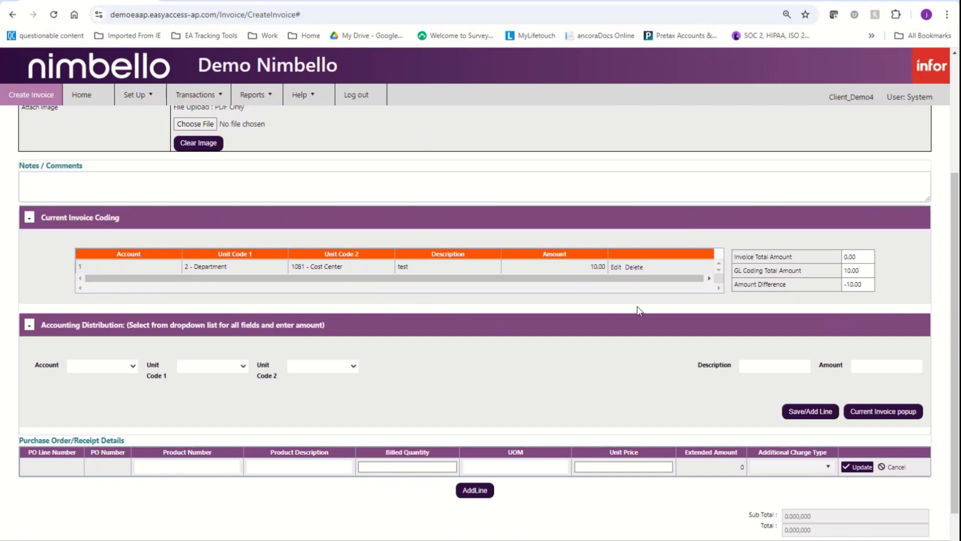
scroll(638, 300, "down", 1)
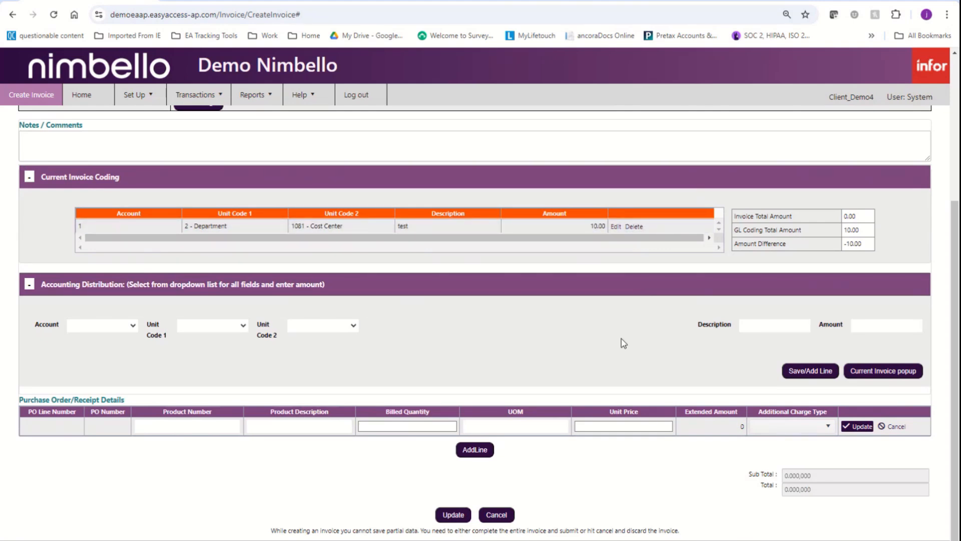
scroll(622, 341, "up", 1)
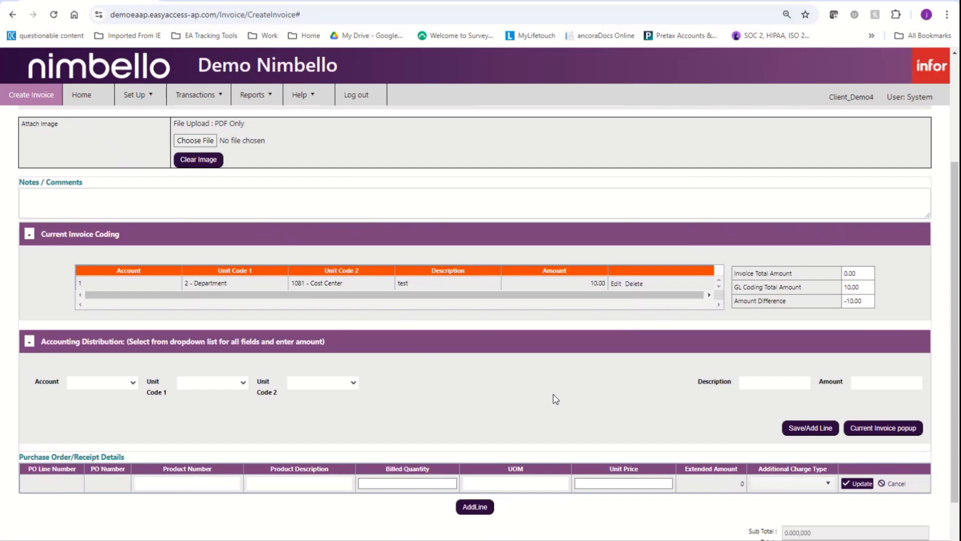
scroll(556, 399, "down", 1)
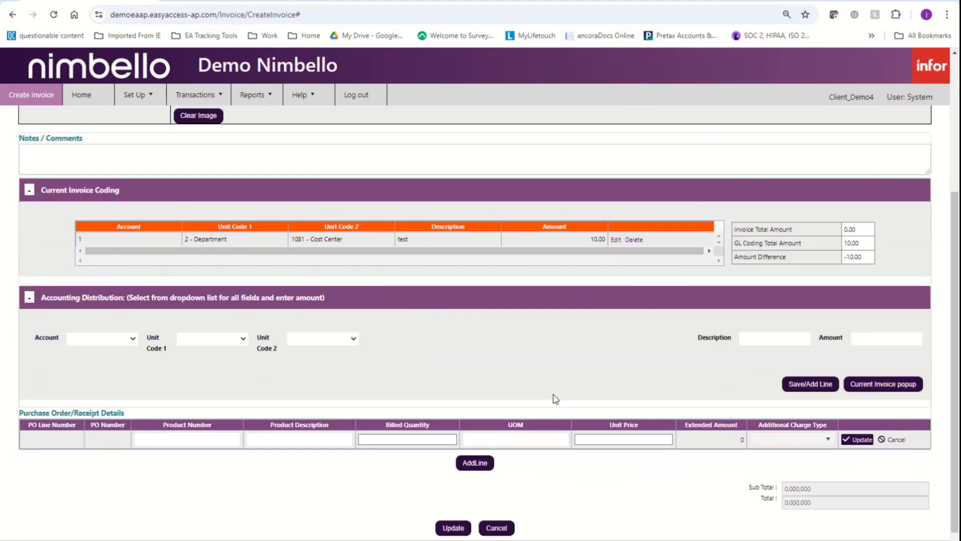